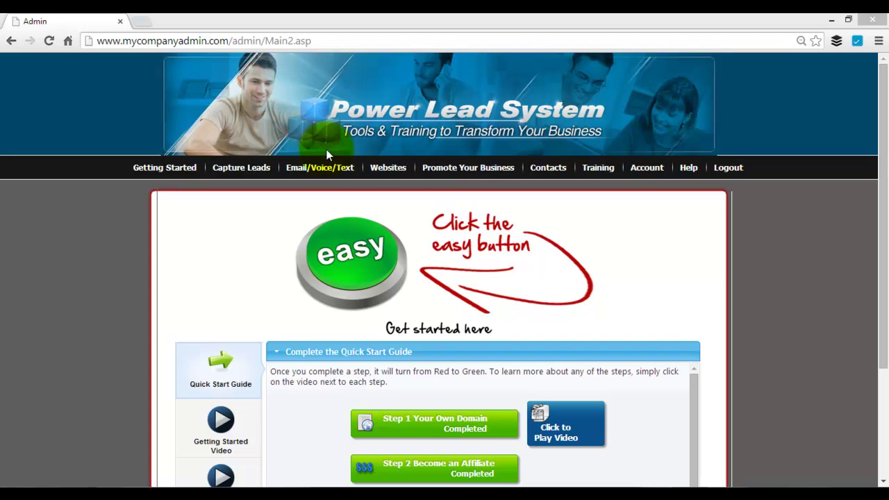
From Email > Add Campaigns, enter the new campaign name '* Email Campaign 2'.
mouse_move(327, 171)
mouse_move(337, 187)
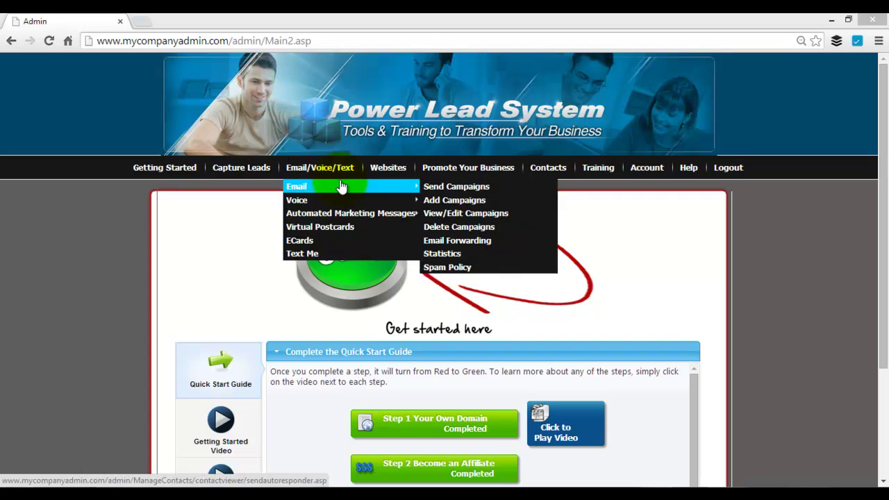
click(456, 207)
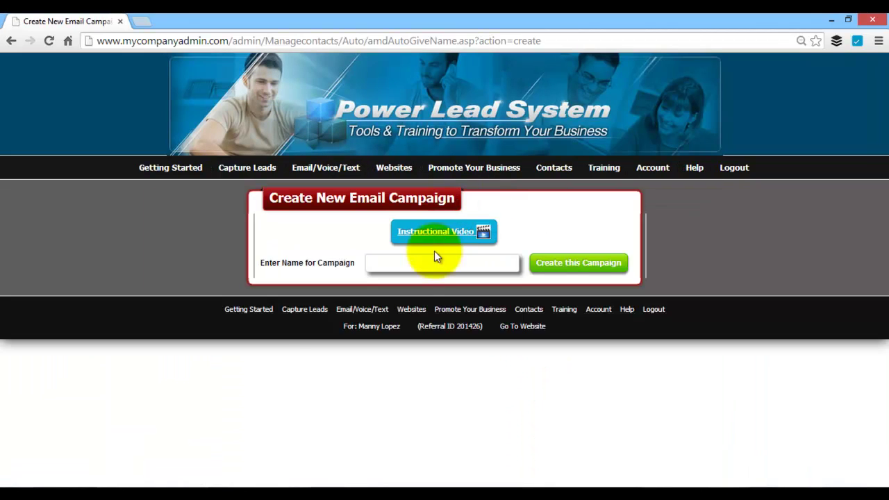
click(411, 265)
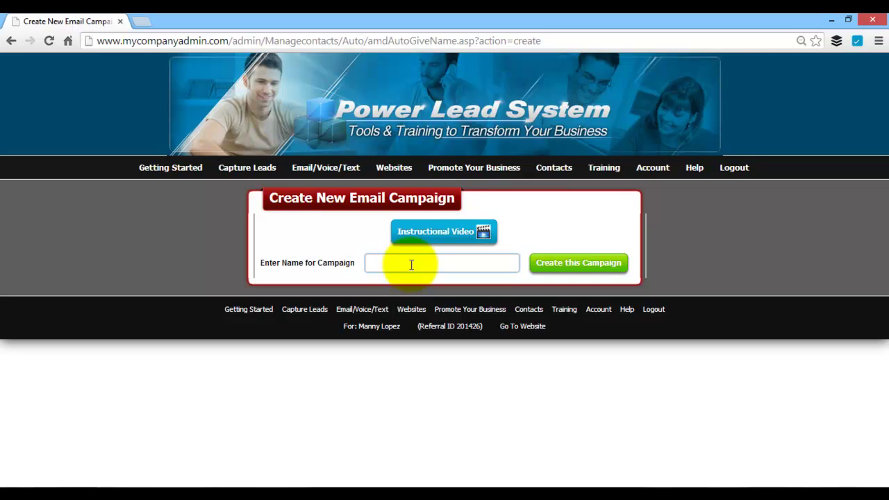
text(*)
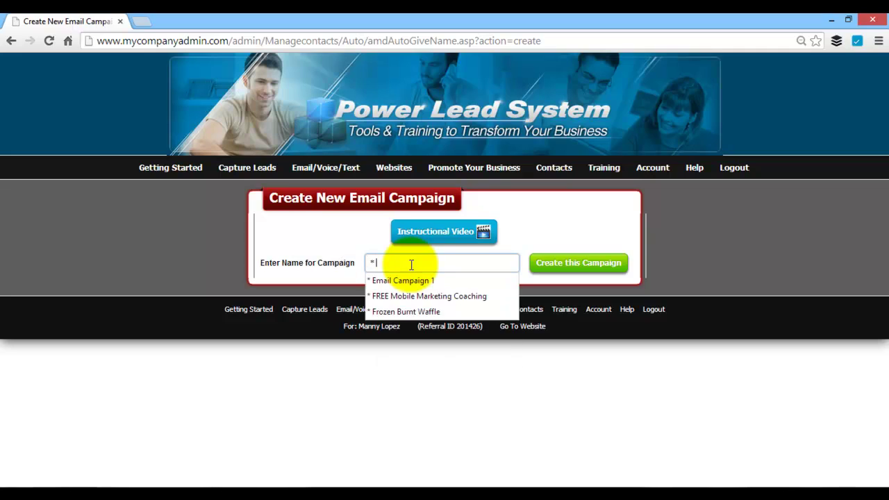
text( Email Cmap)
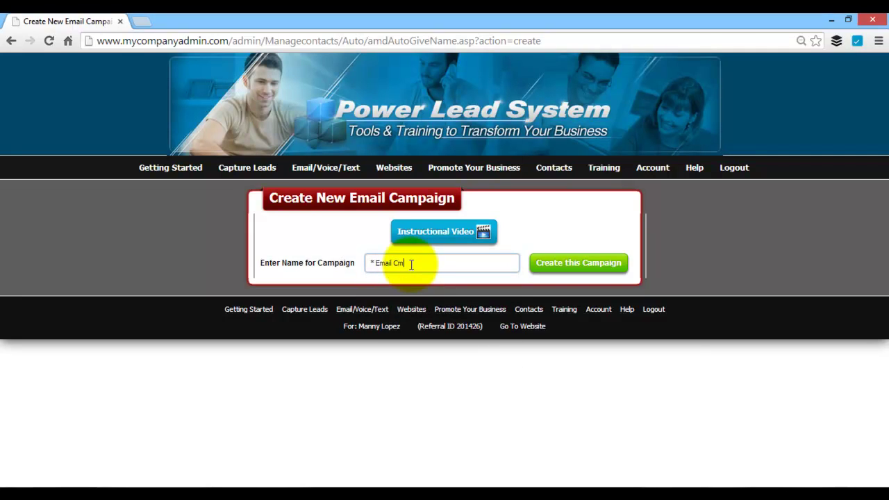
key(BackSpace)
text(ampaign 2)
Create the campaign and browse the list of existing campaigns available to copy.
click(594, 263)
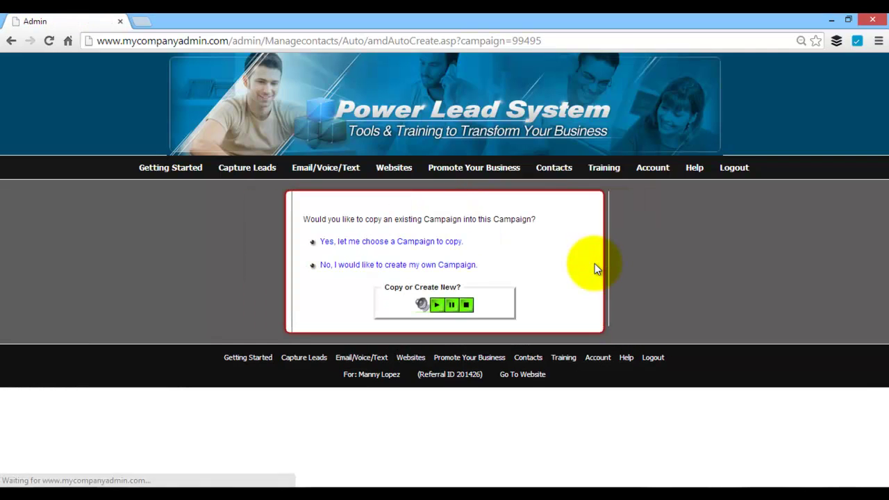
click(368, 243)
click(380, 234)
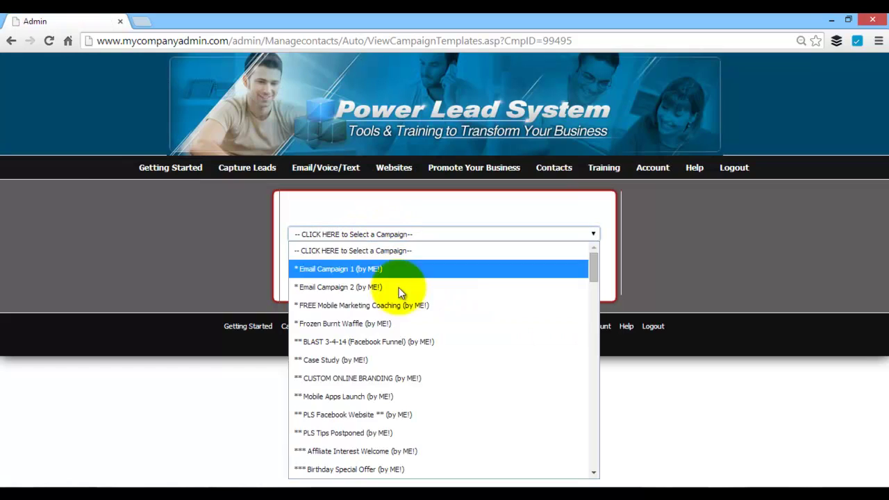
scroll(399, 287, down, 20)
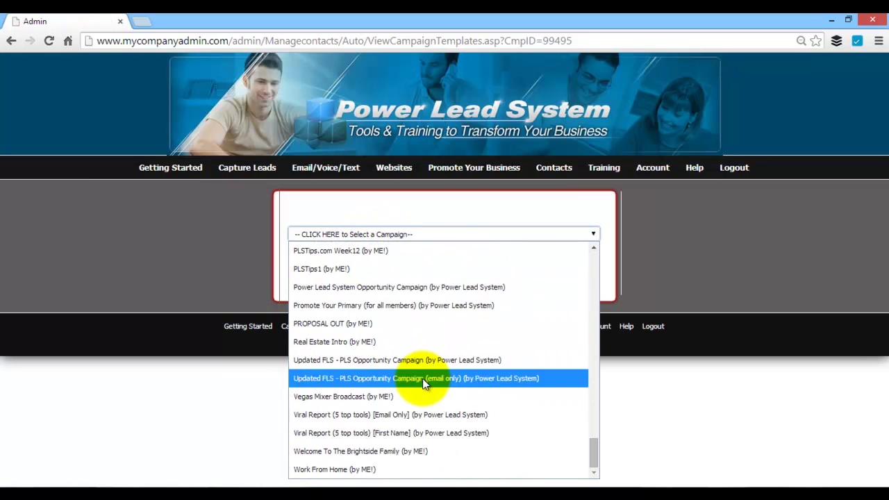
scroll(422, 378, up, 20)
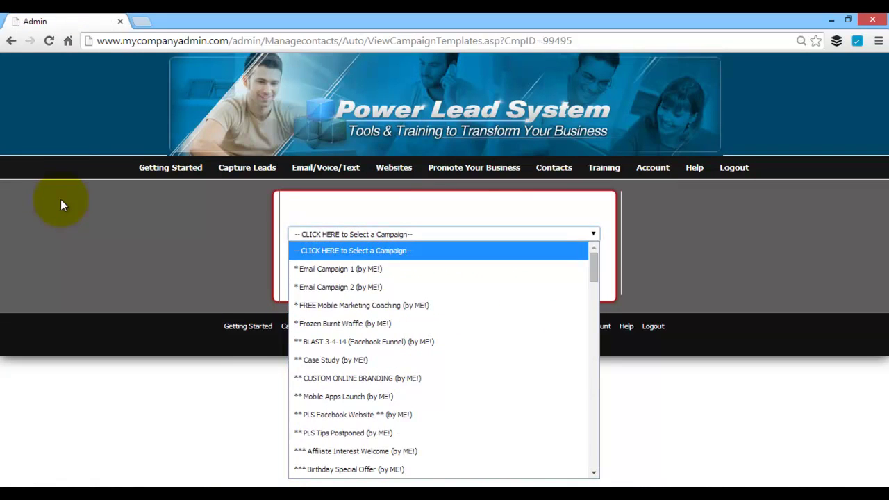
Go back and choose to build your own campaign instead of copying one.
click(11, 40)
click(11, 40)
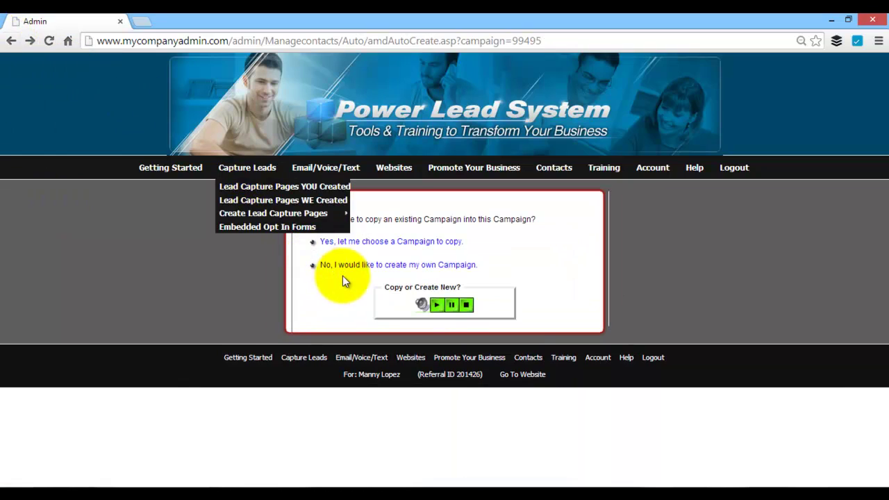
click(343, 266)
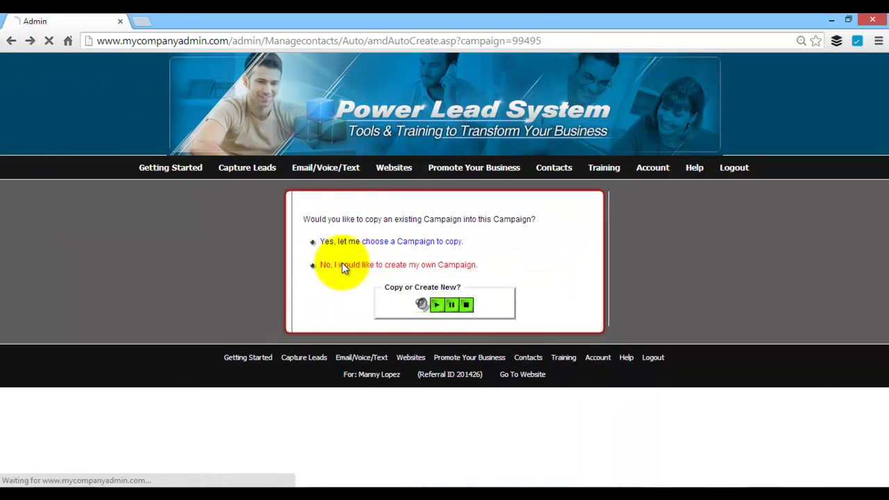
Add a new email titled 'My 5 Tools I Use To Automate My Marketing Online | FREE DOWNLOAD'.
scroll(756, 291, down, 2)
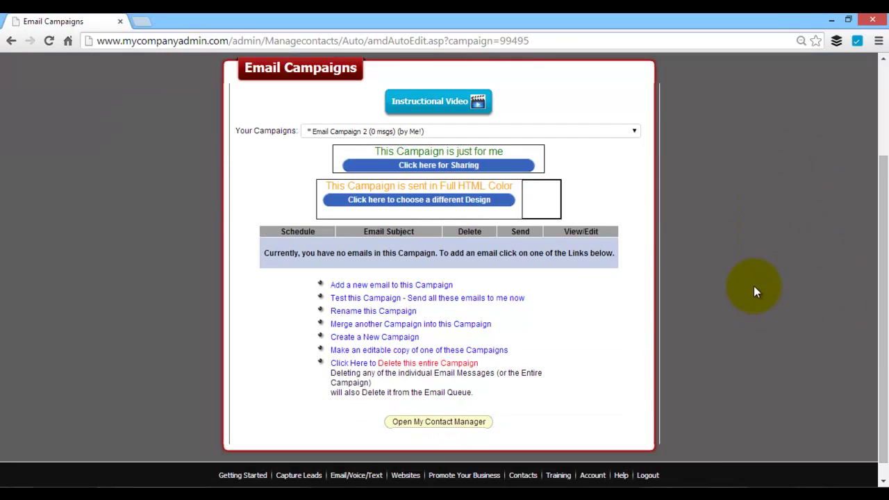
click(405, 286)
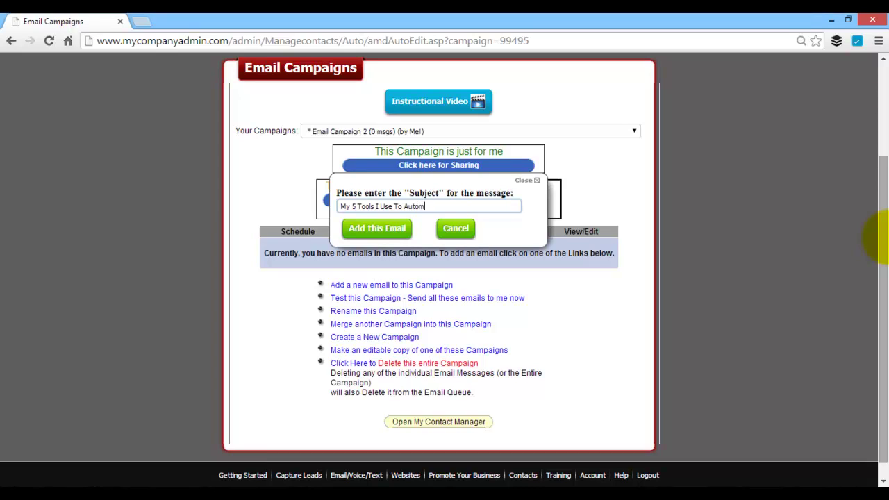
text(ate My Marketing Online | FREE DOWNLAOD)
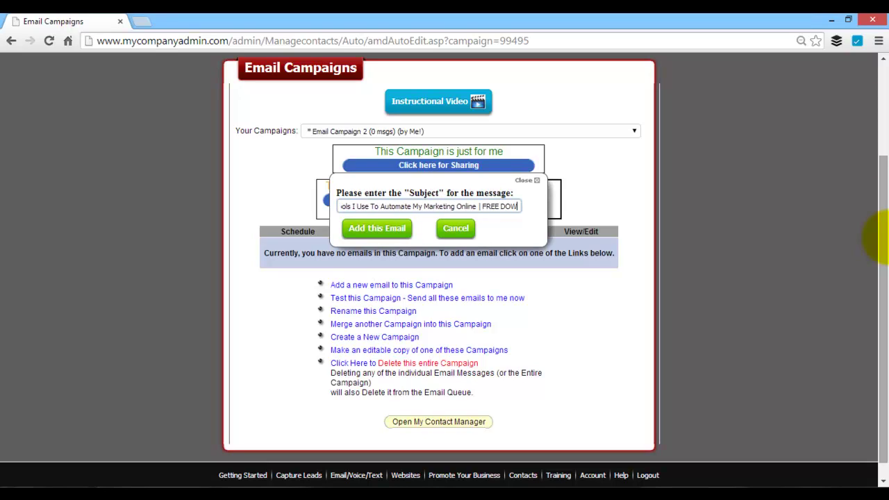
key(BackSpace)
key(BackSpace)
key(BackSpace)
text(OAD)
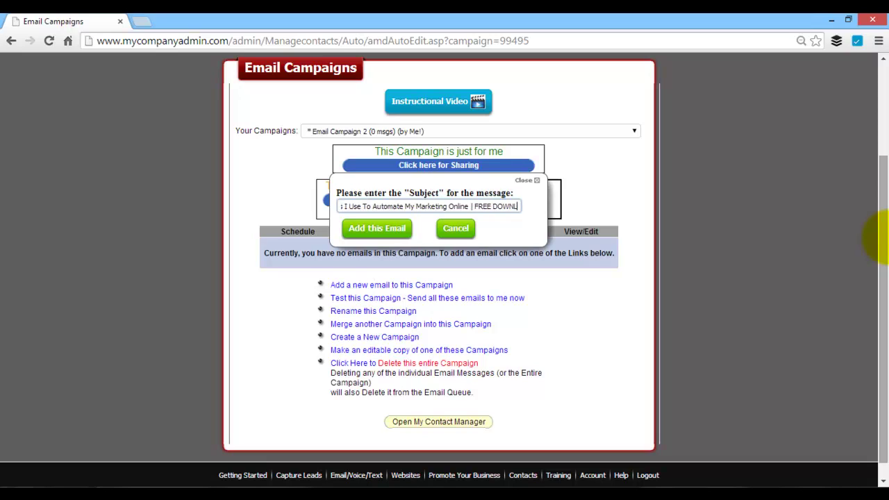
click(377, 228)
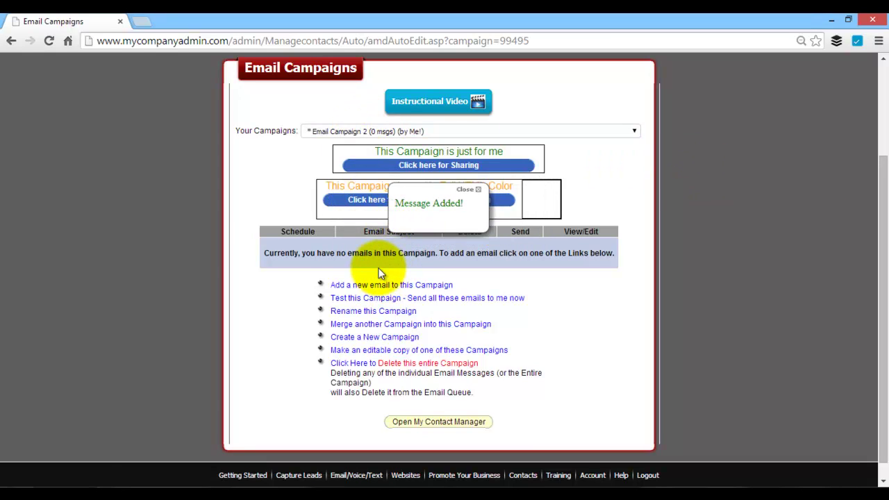
scroll(389, 281, down, 3)
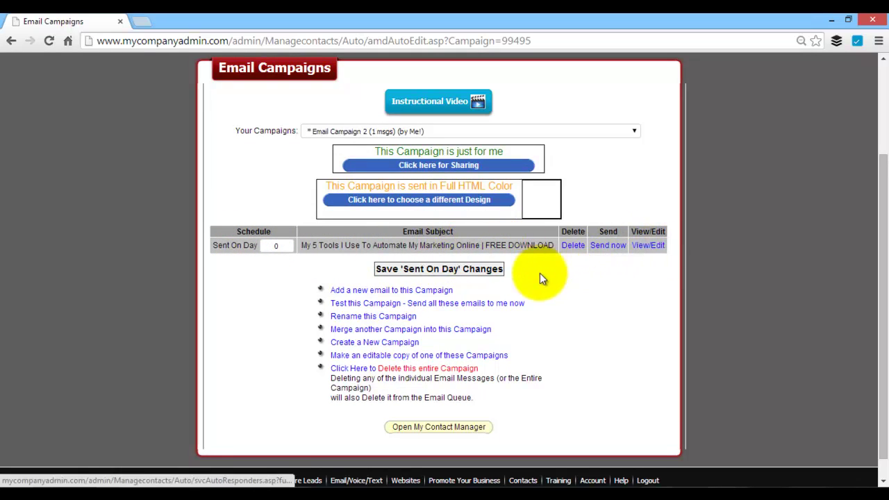
Open the email and replace the ADD TEXT HERE placeholder with 'Hey there,' and 'Check out this'.
click(653, 253)
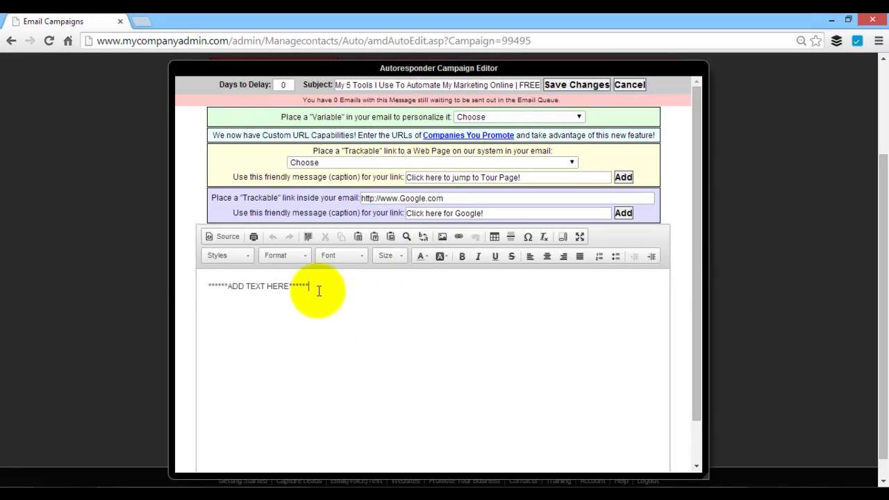
drag(312, 287, 46, 235)
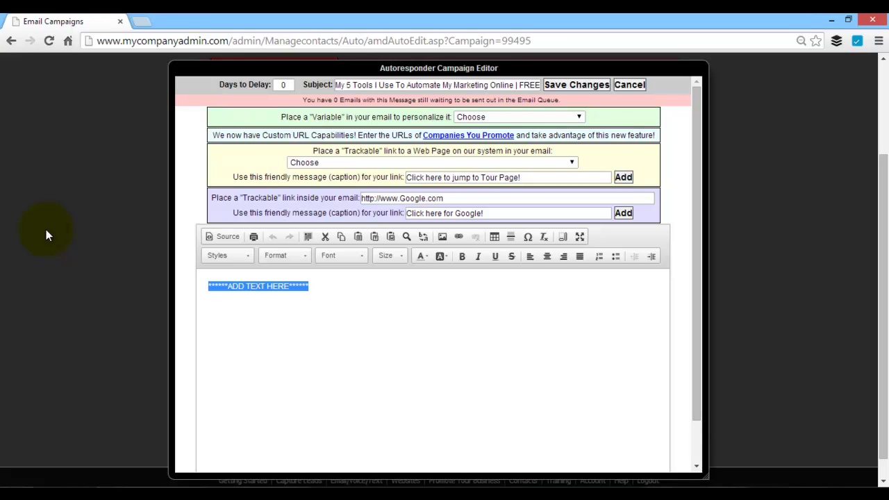
text(Hey there)
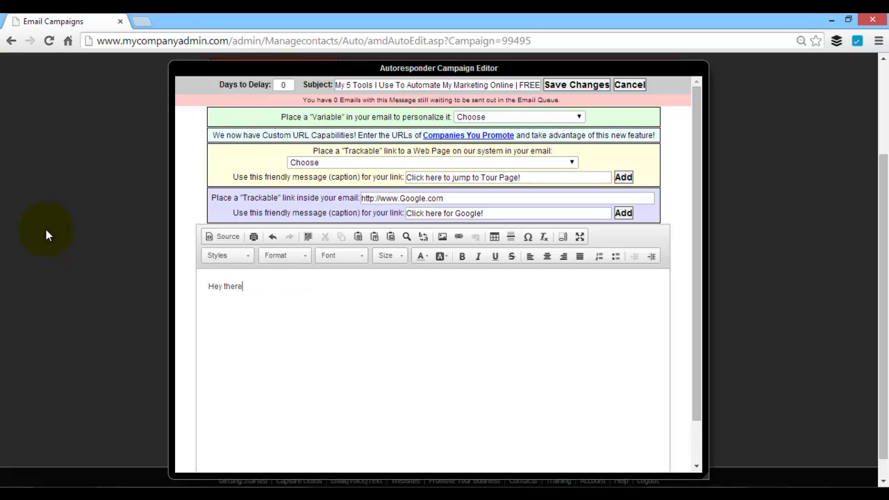
text(,  The)
key(BackSpace)
key(BackSpace)
key(BackSpace)
text(Chec)
text(k out this )
text(PR)
key(BackSpace)
key(BackSpace)
text(PR)
key(BackSpace)
key(BackSpace)
text(free download )
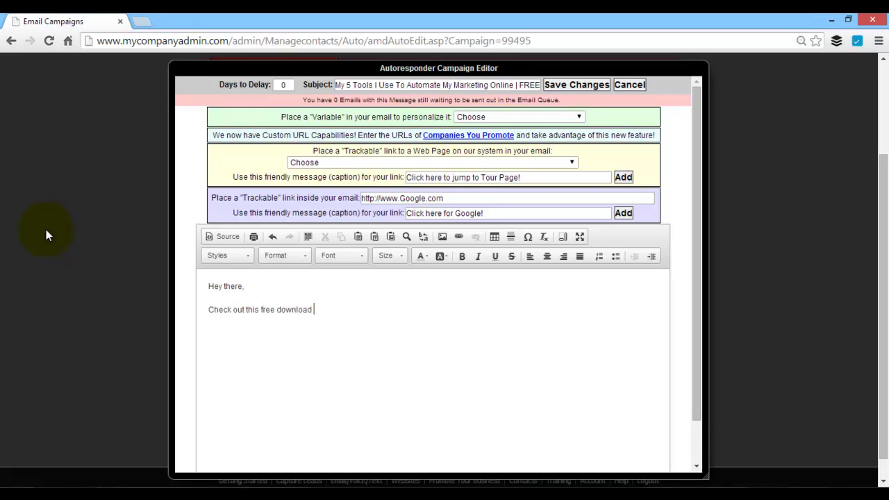
text(on the 5 tools I use to au)
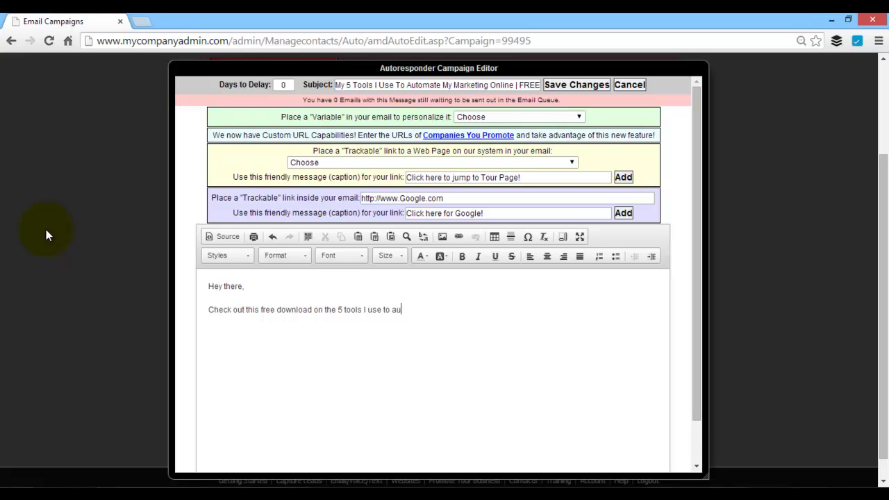
text(ttomated)
key(BackSpace)
text(all my marketing online. )
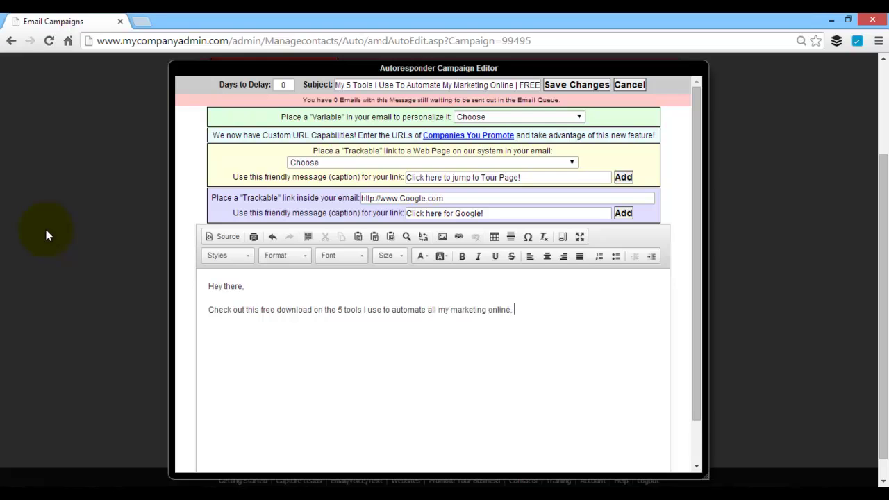
text(www.YouT)
text(Web)
key(BackSpace)
key(BackSpace)
key(BackSpace)
text(WebsiteHere.com)
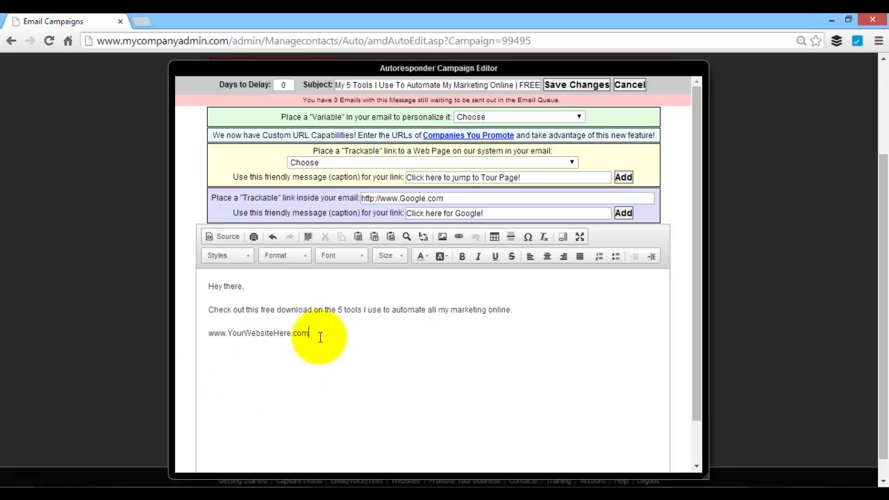
drag(317, 327, 290, 338)
click(363, 347)
drag(309, 333, 208, 334)
key(ctrl+c)
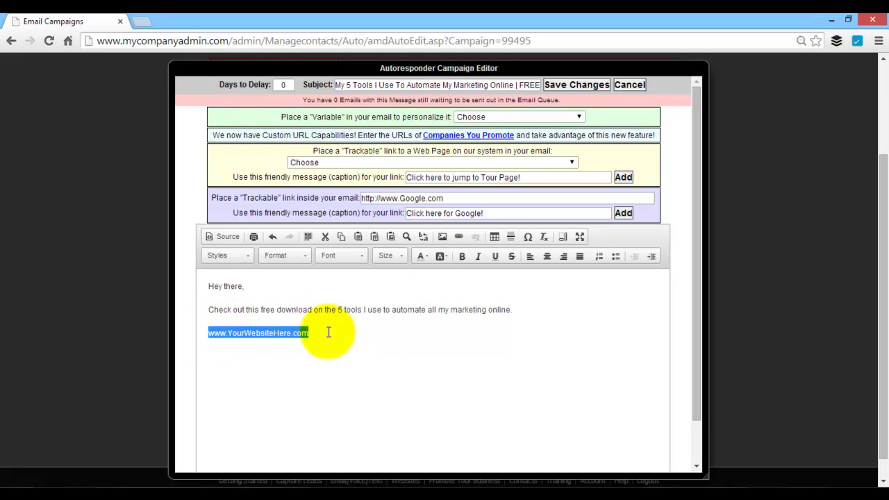
drag(443, 199, 358, 198)
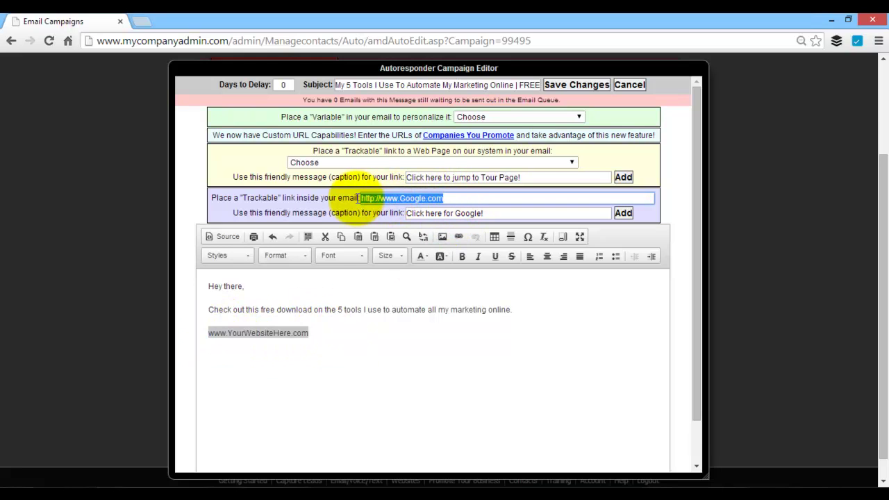
key(ctrl+v)
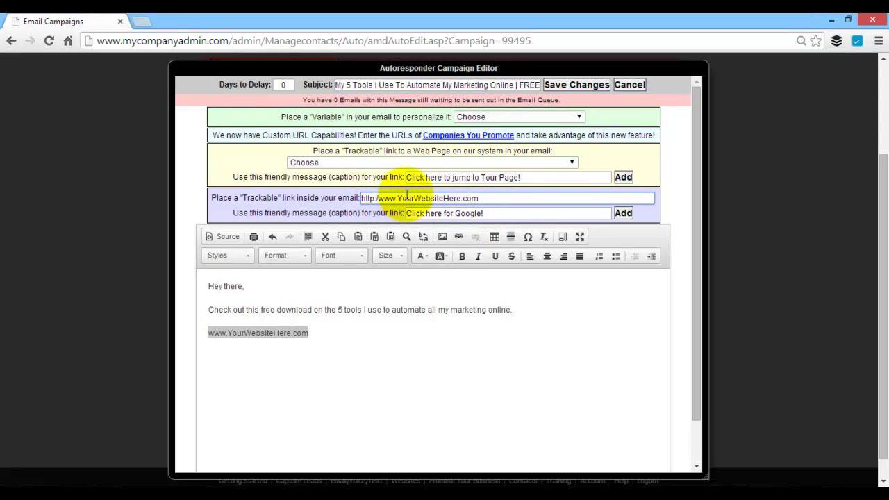
triple_click(514, 213)
text(www.YourWebsiteHere.com)
click(623, 212)
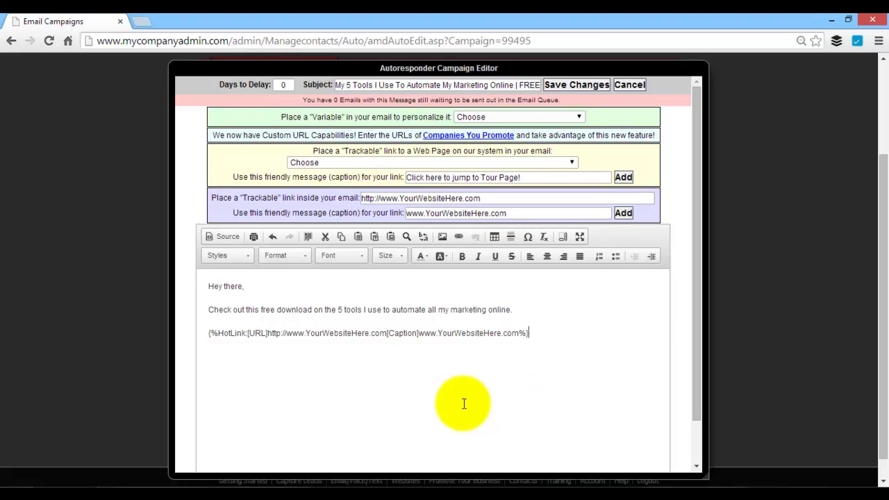
drag(548, 341, 198, 337)
click(401, 336)
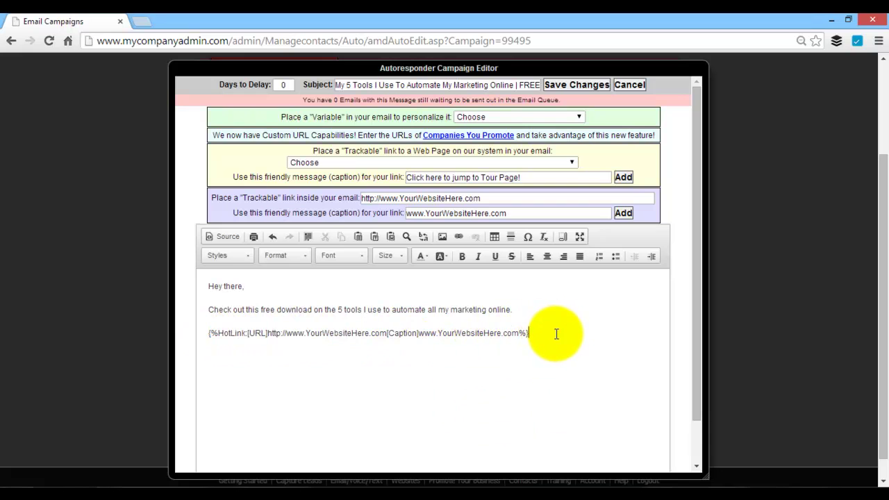
click(568, 85)
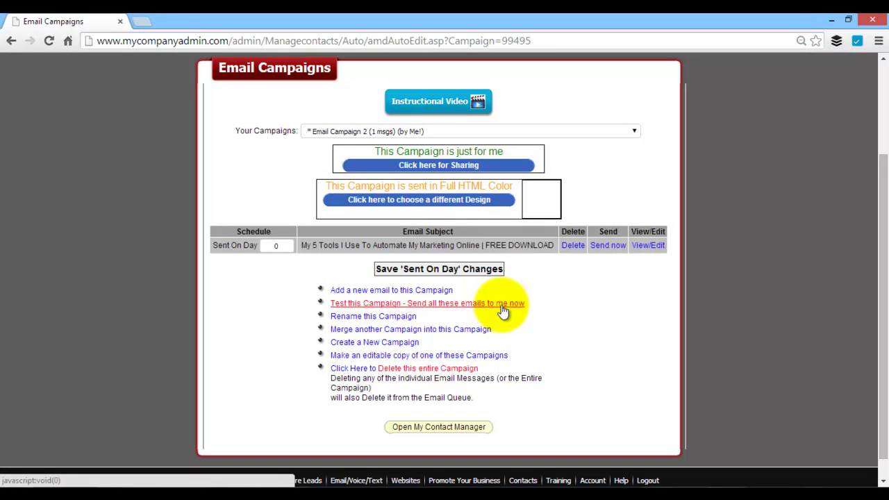
click(501, 306)
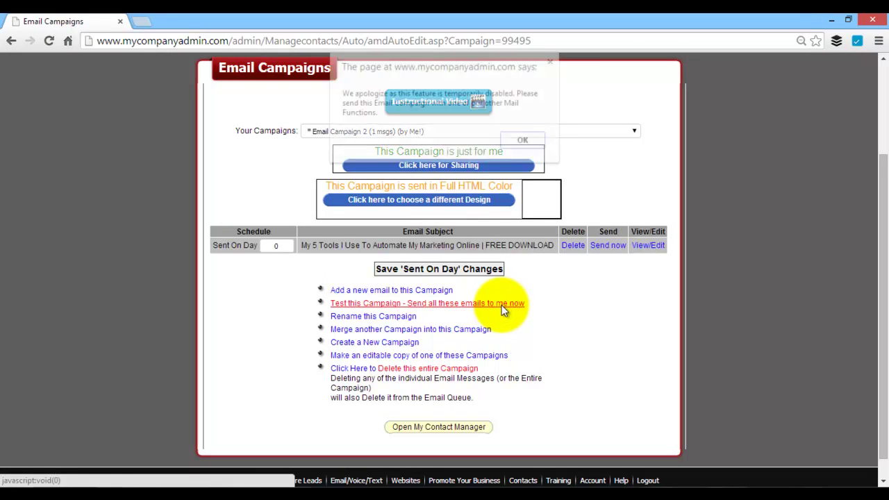
click(553, 62)
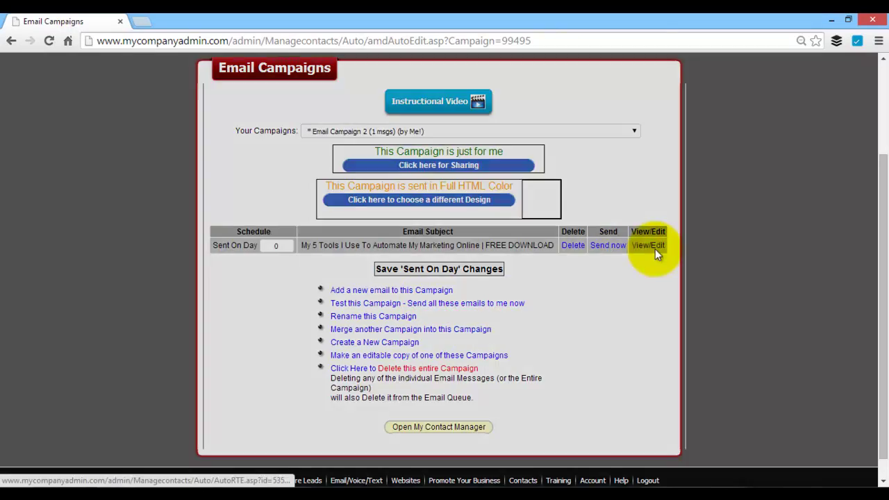
click(653, 246)
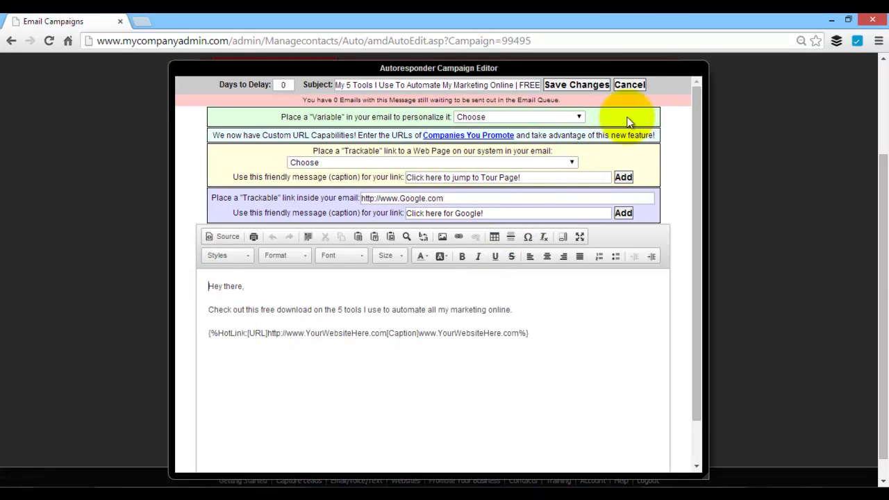
click(629, 84)
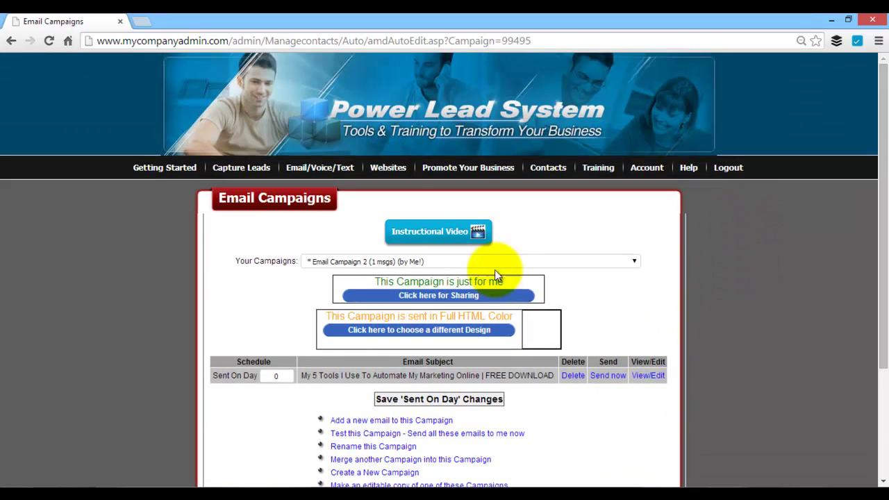
Go to Email > Send Campaigns and pick Email Campaign 2.
scroll(117, 291, down, 1)
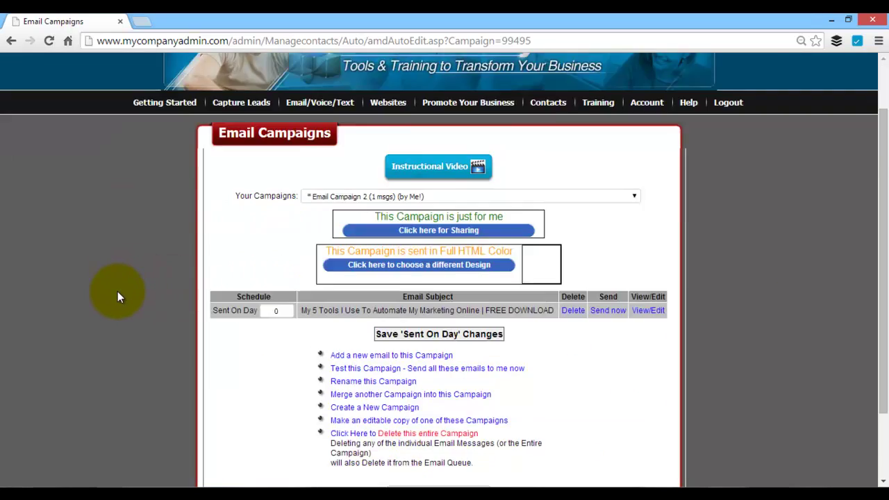
scroll(119, 291, up, 1)
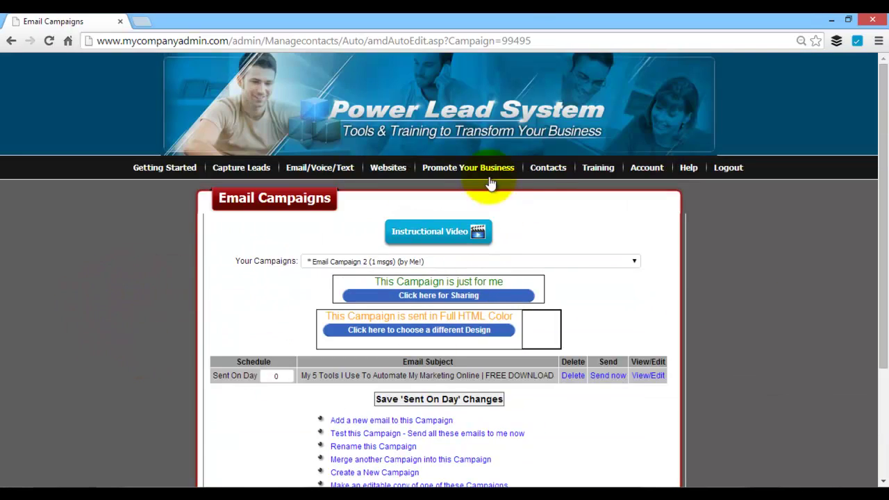
mouse_move(321, 168)
mouse_move(334, 189)
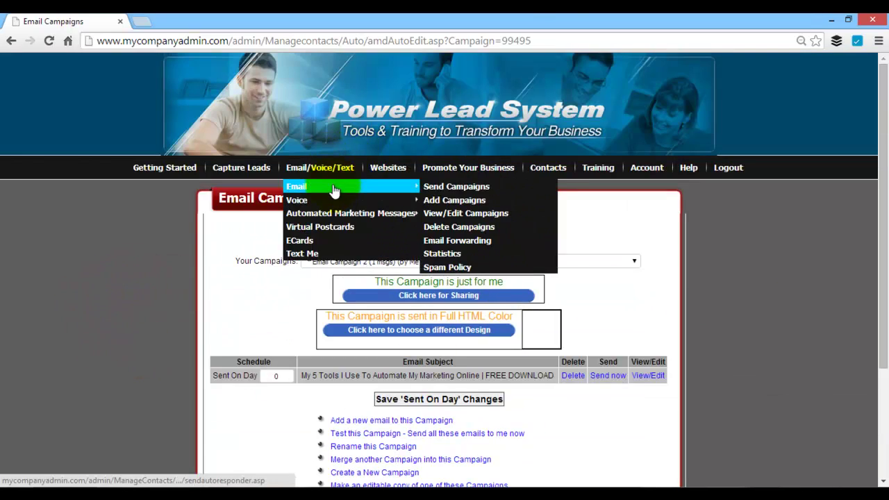
click(445, 185)
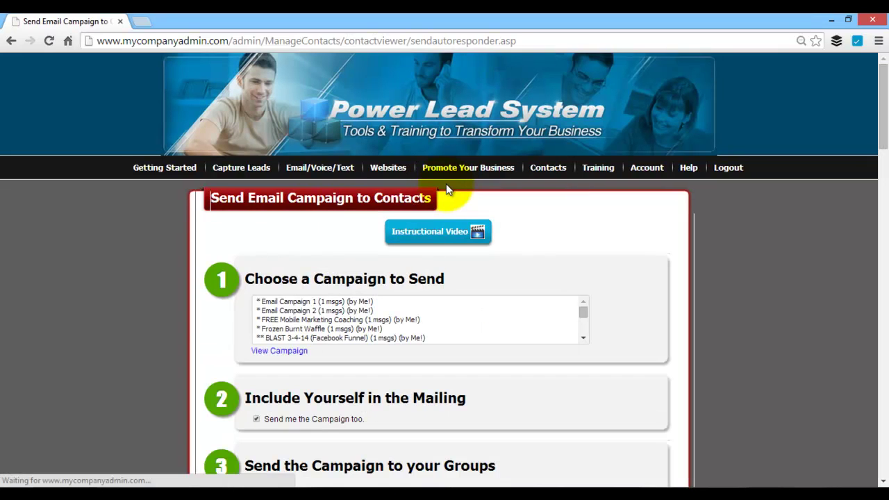
click(303, 310)
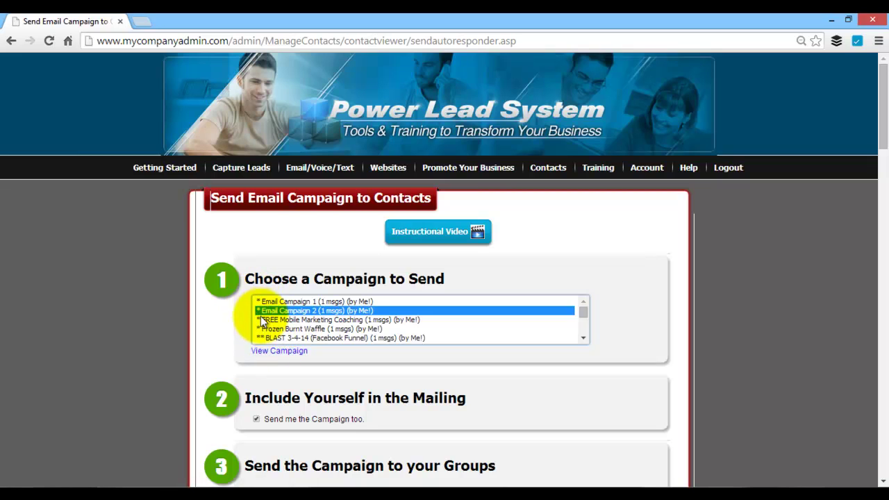
Tick all contact groups as recipients and continue to choosing the send date.
scroll(88, 291, down, 4)
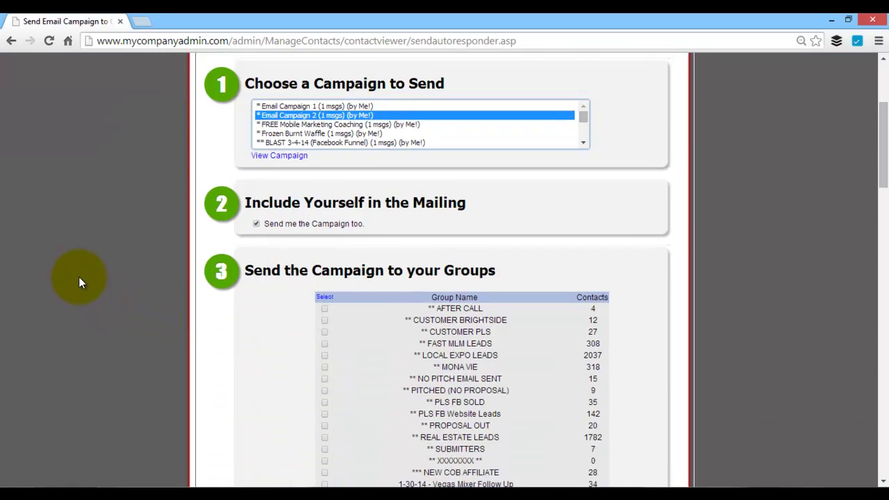
click(329, 237)
scroll(263, 281, down, 15)
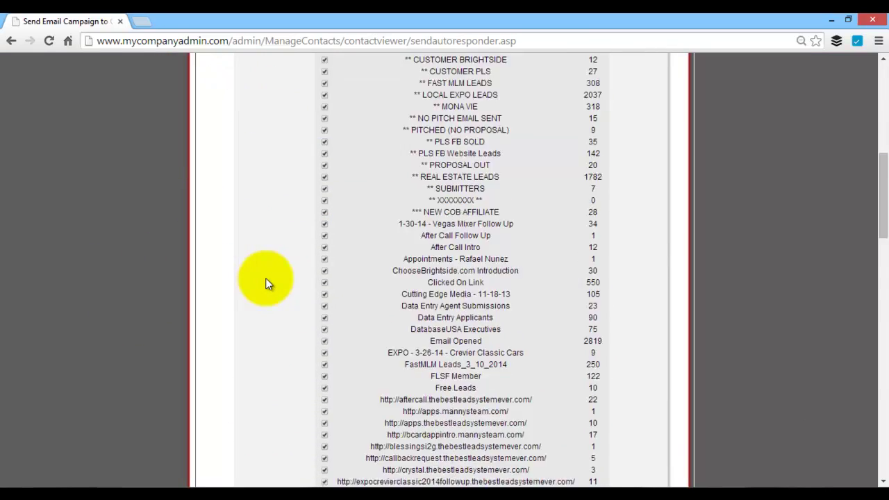
scroll(264, 282, down, 3)
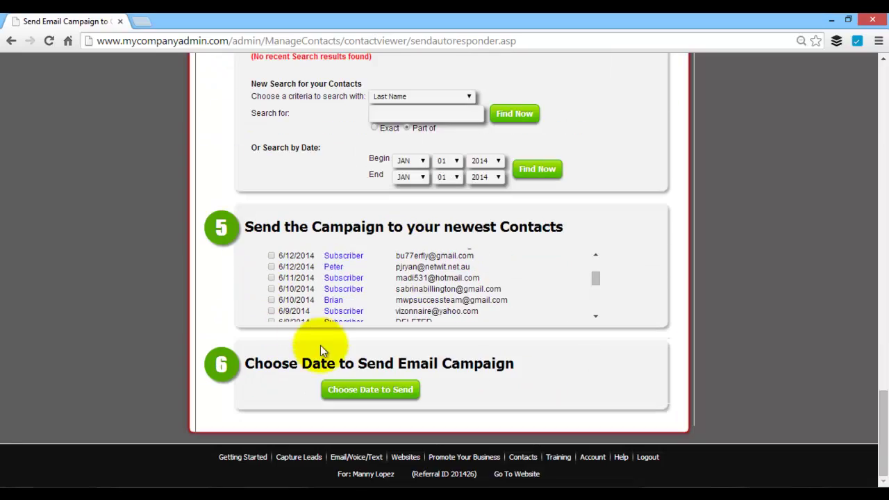
click(373, 389)
Agree to the Spam Policies and review the 6/16/2014 start date and send-time fields.
scroll(451, 313, down, 20)
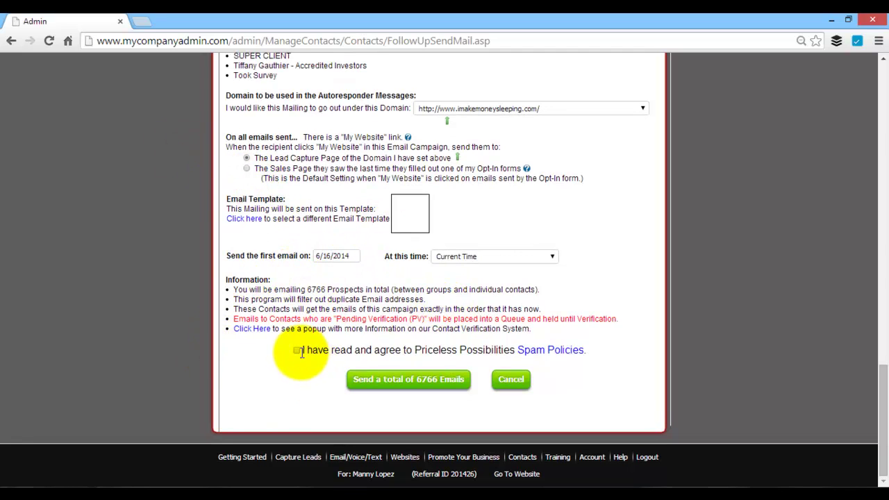
scroll(182, 163, up, 5)
scroll(186, 166, down, 5)
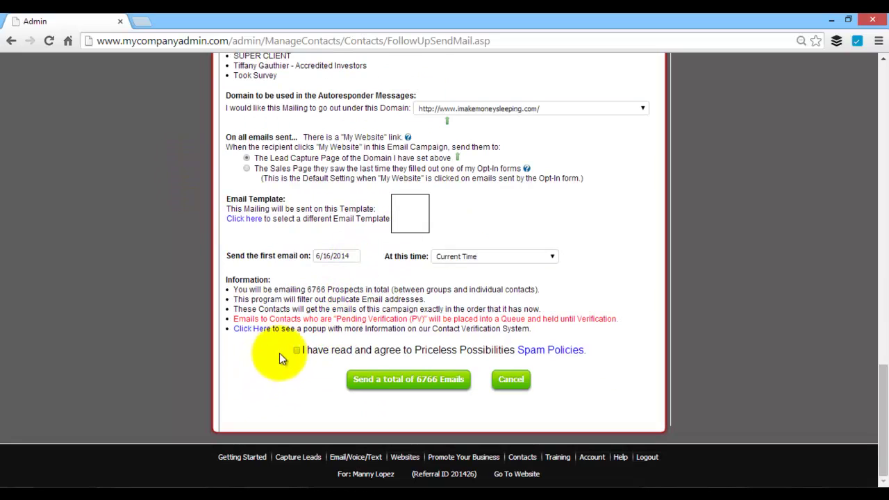
click(296, 350)
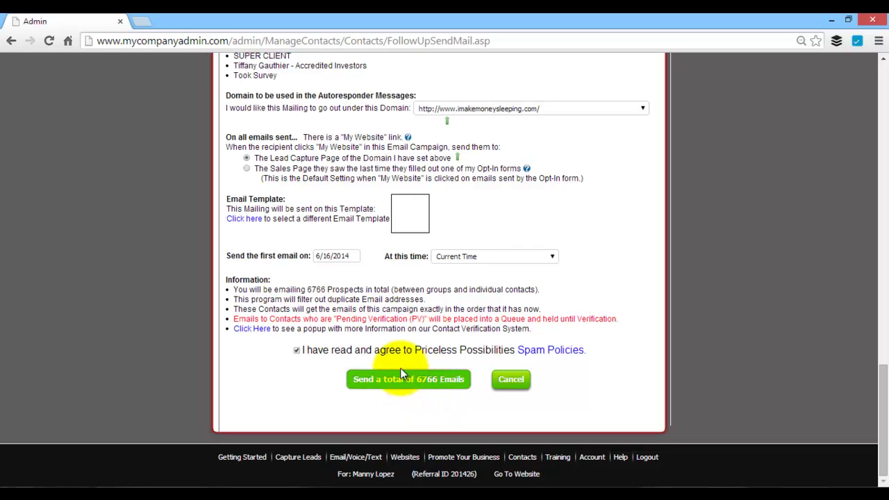
click(420, 254)
click(335, 254)
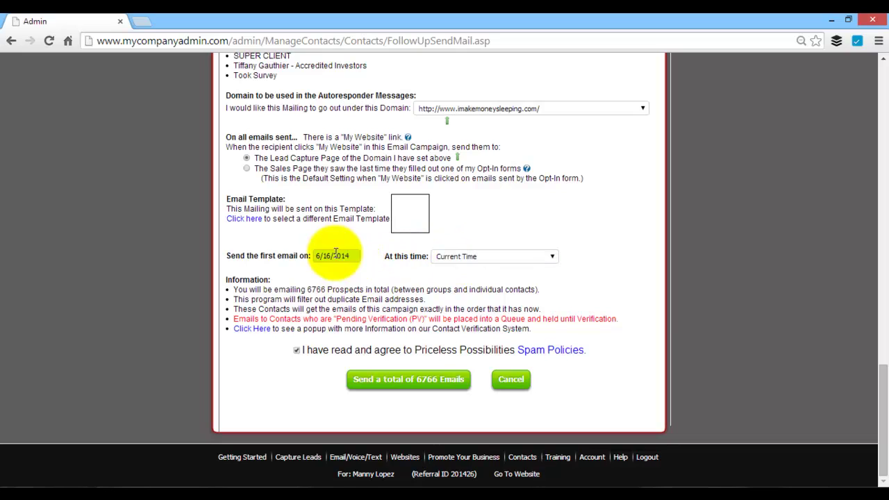